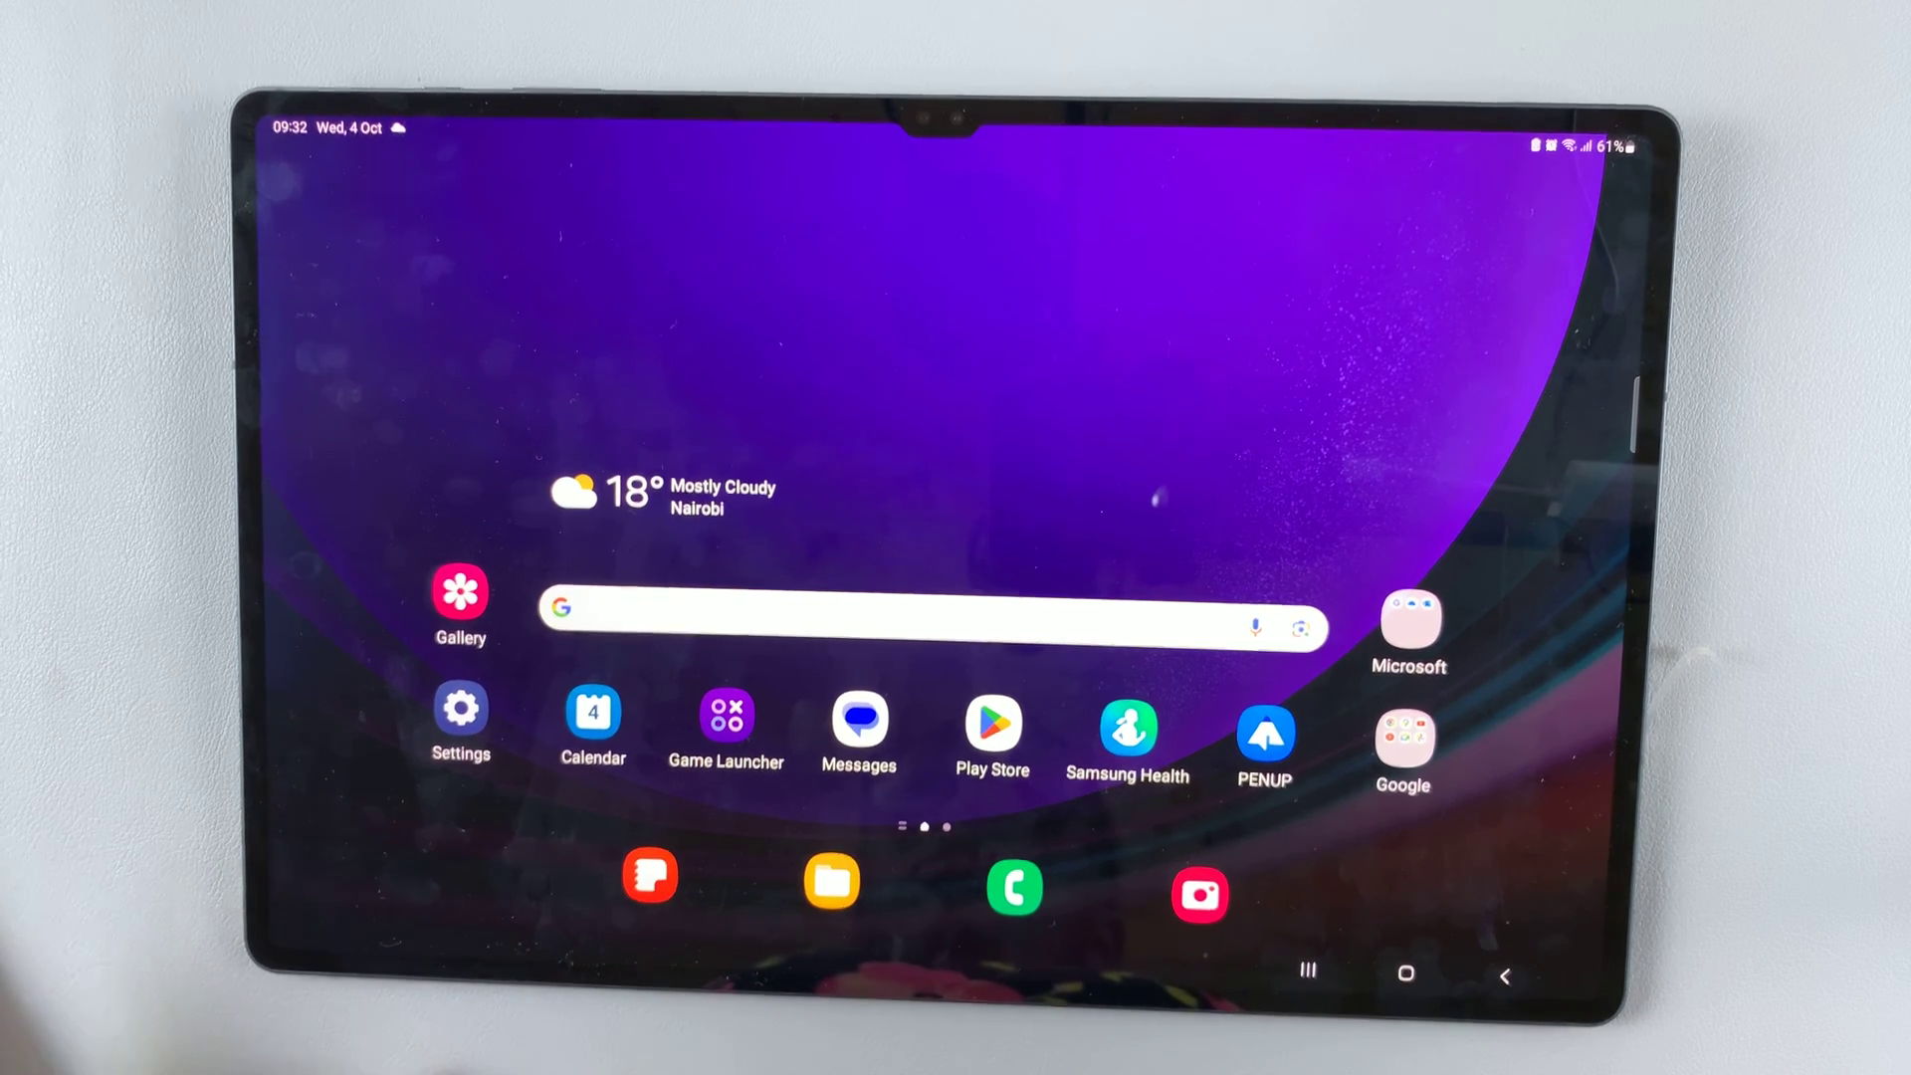
Launch the Settings app from the home screen
{"action": "left_click", "coordinate": [461, 712]}
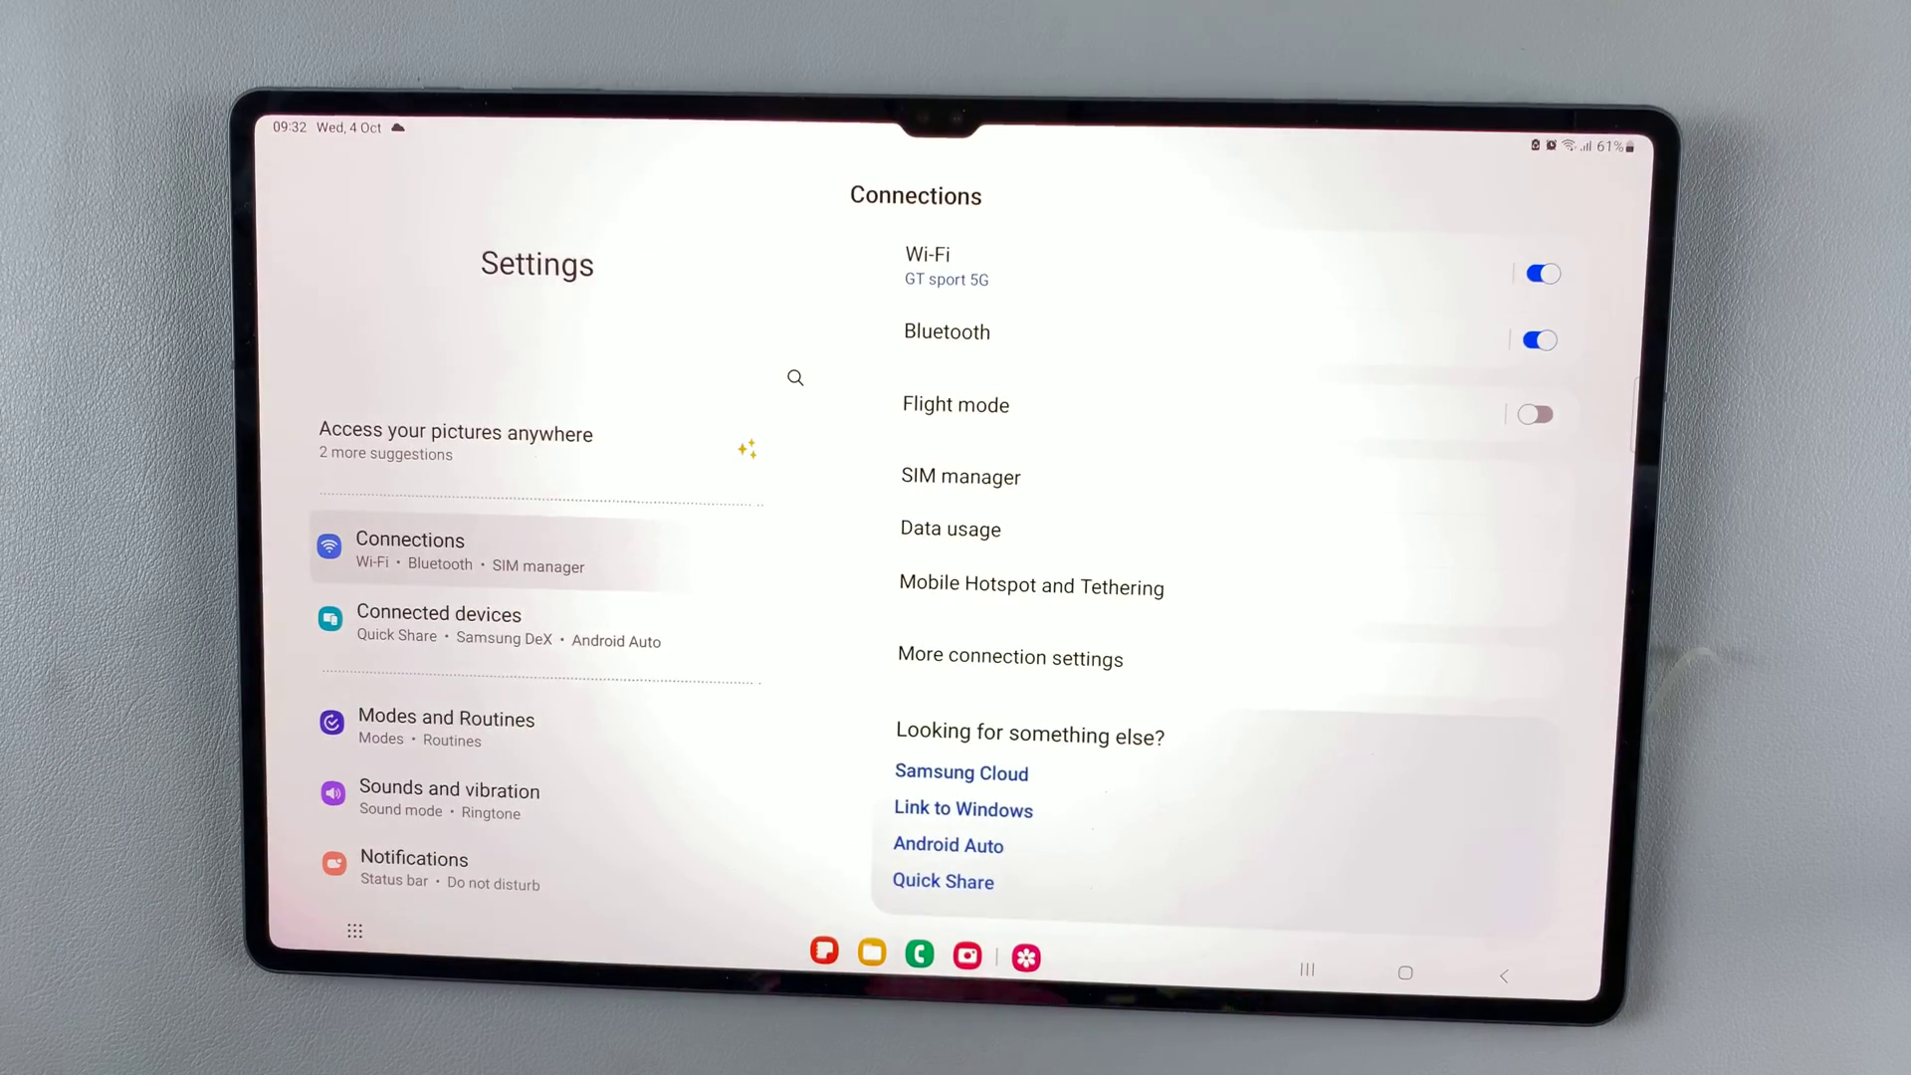
{"action": "scroll", "coordinate": [494, 671], "scroll_direction": "down", "scroll_amount": 10}
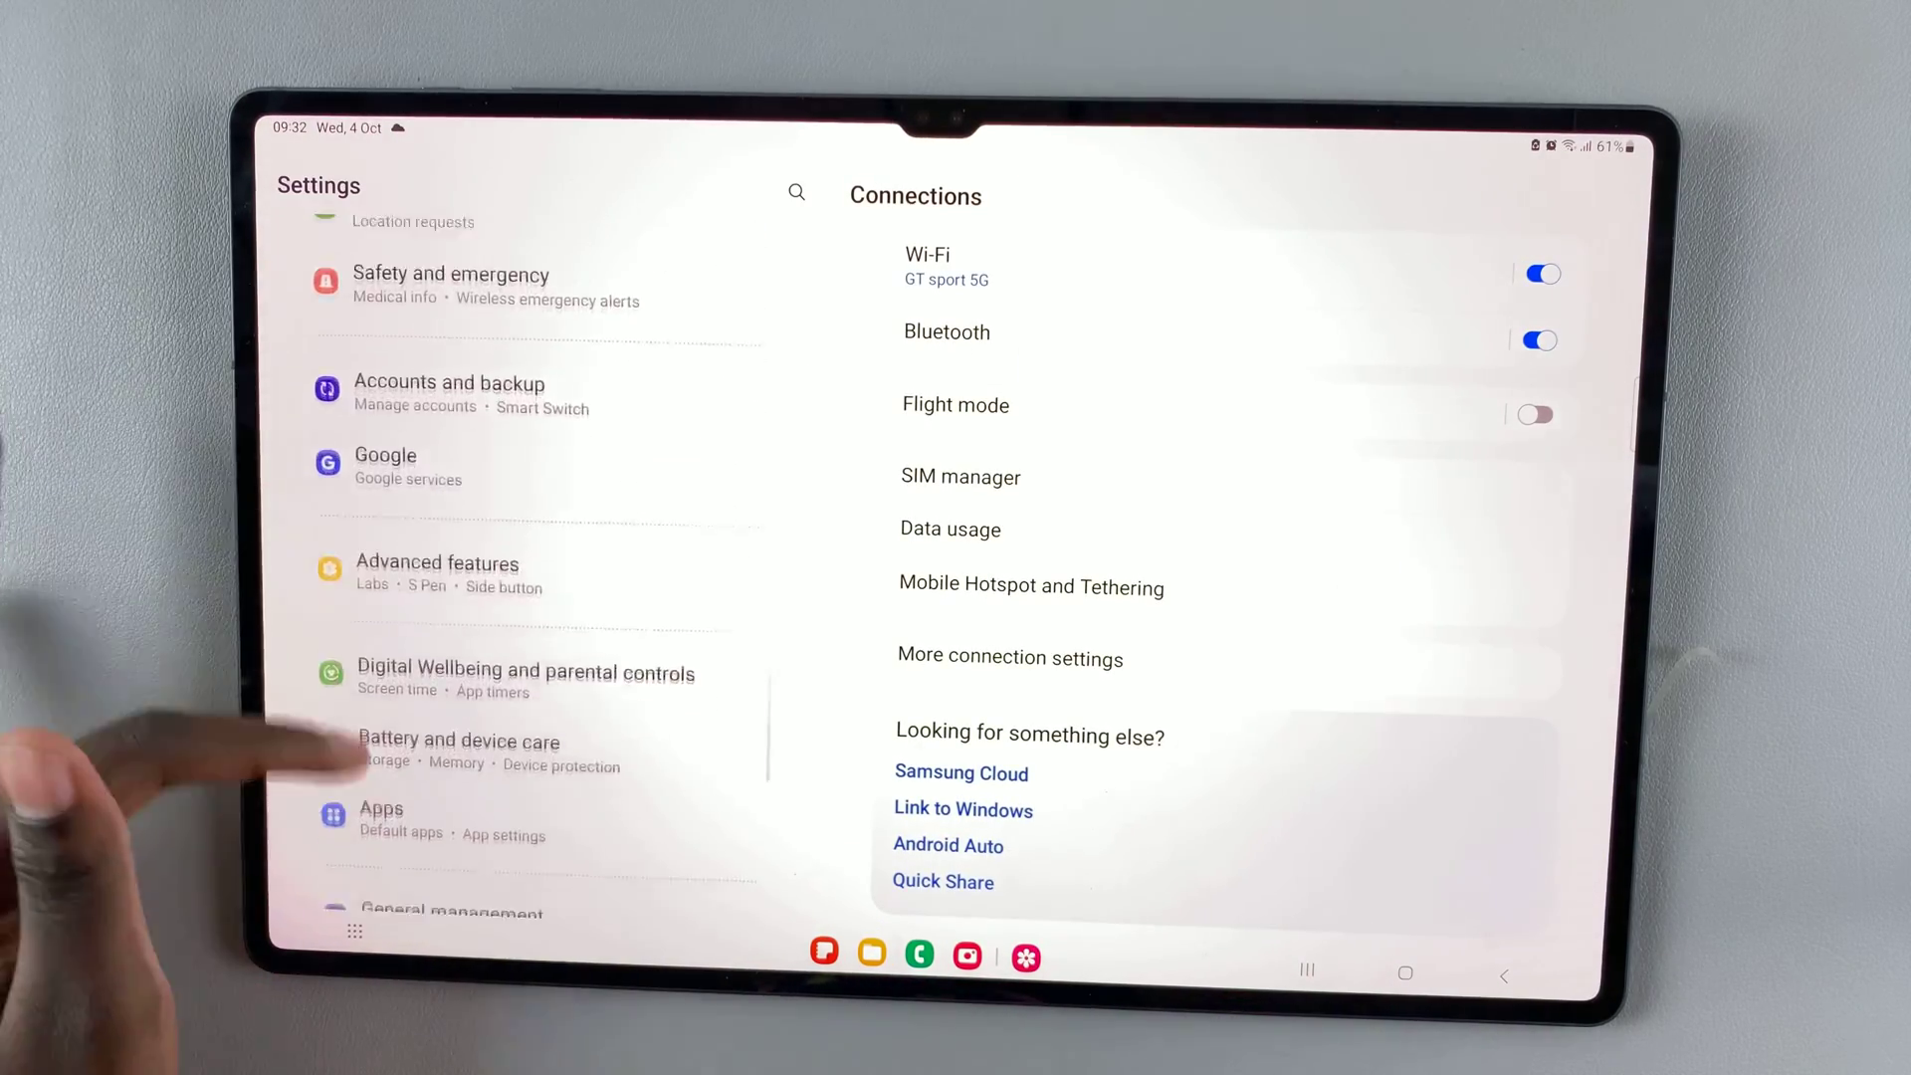
{"action": "scroll", "coordinate": [493, 673], "scroll_direction": "down", "scroll_amount": 5}
{"action": "scroll", "coordinate": [493, 598], "scroll_direction": "up", "scroll_amount": 1}
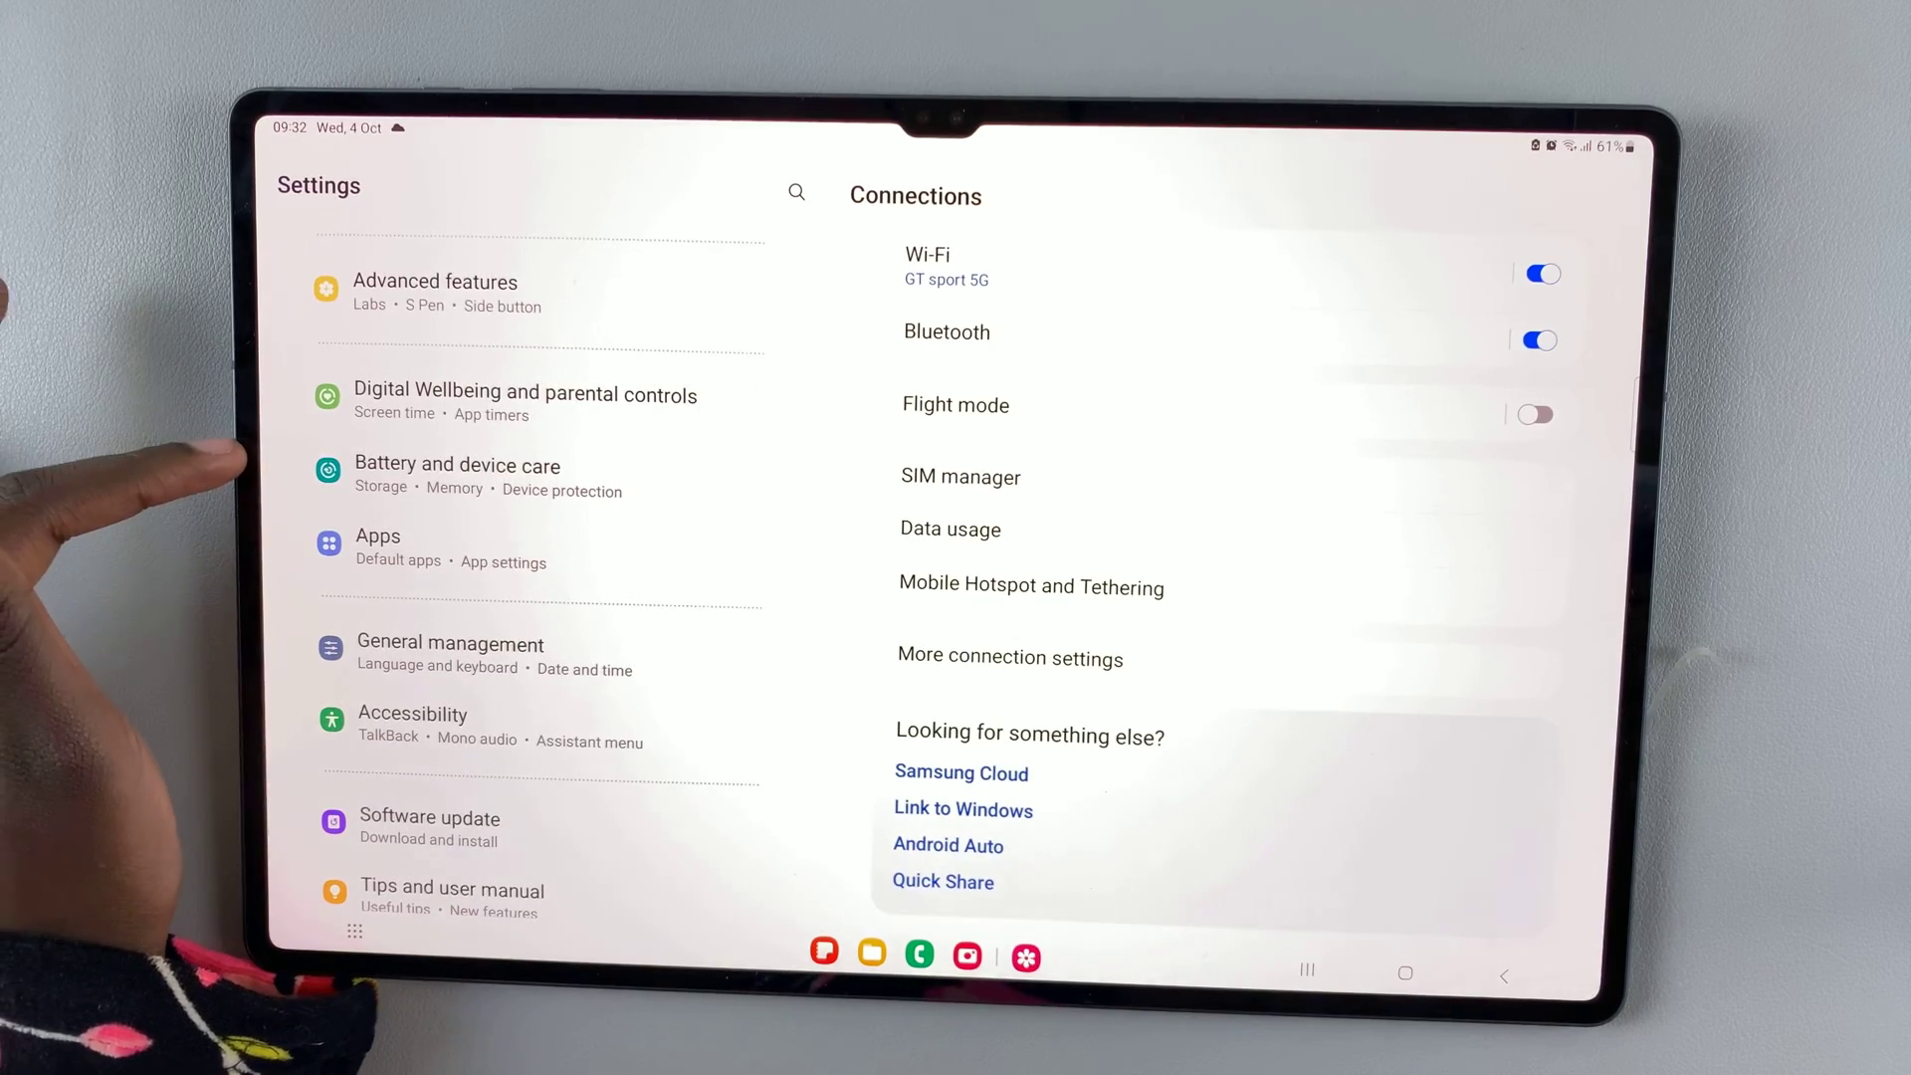
Open Battery and device care, then its internal Storage breakdown
{"action": "left_click", "coordinate": [457, 476]}
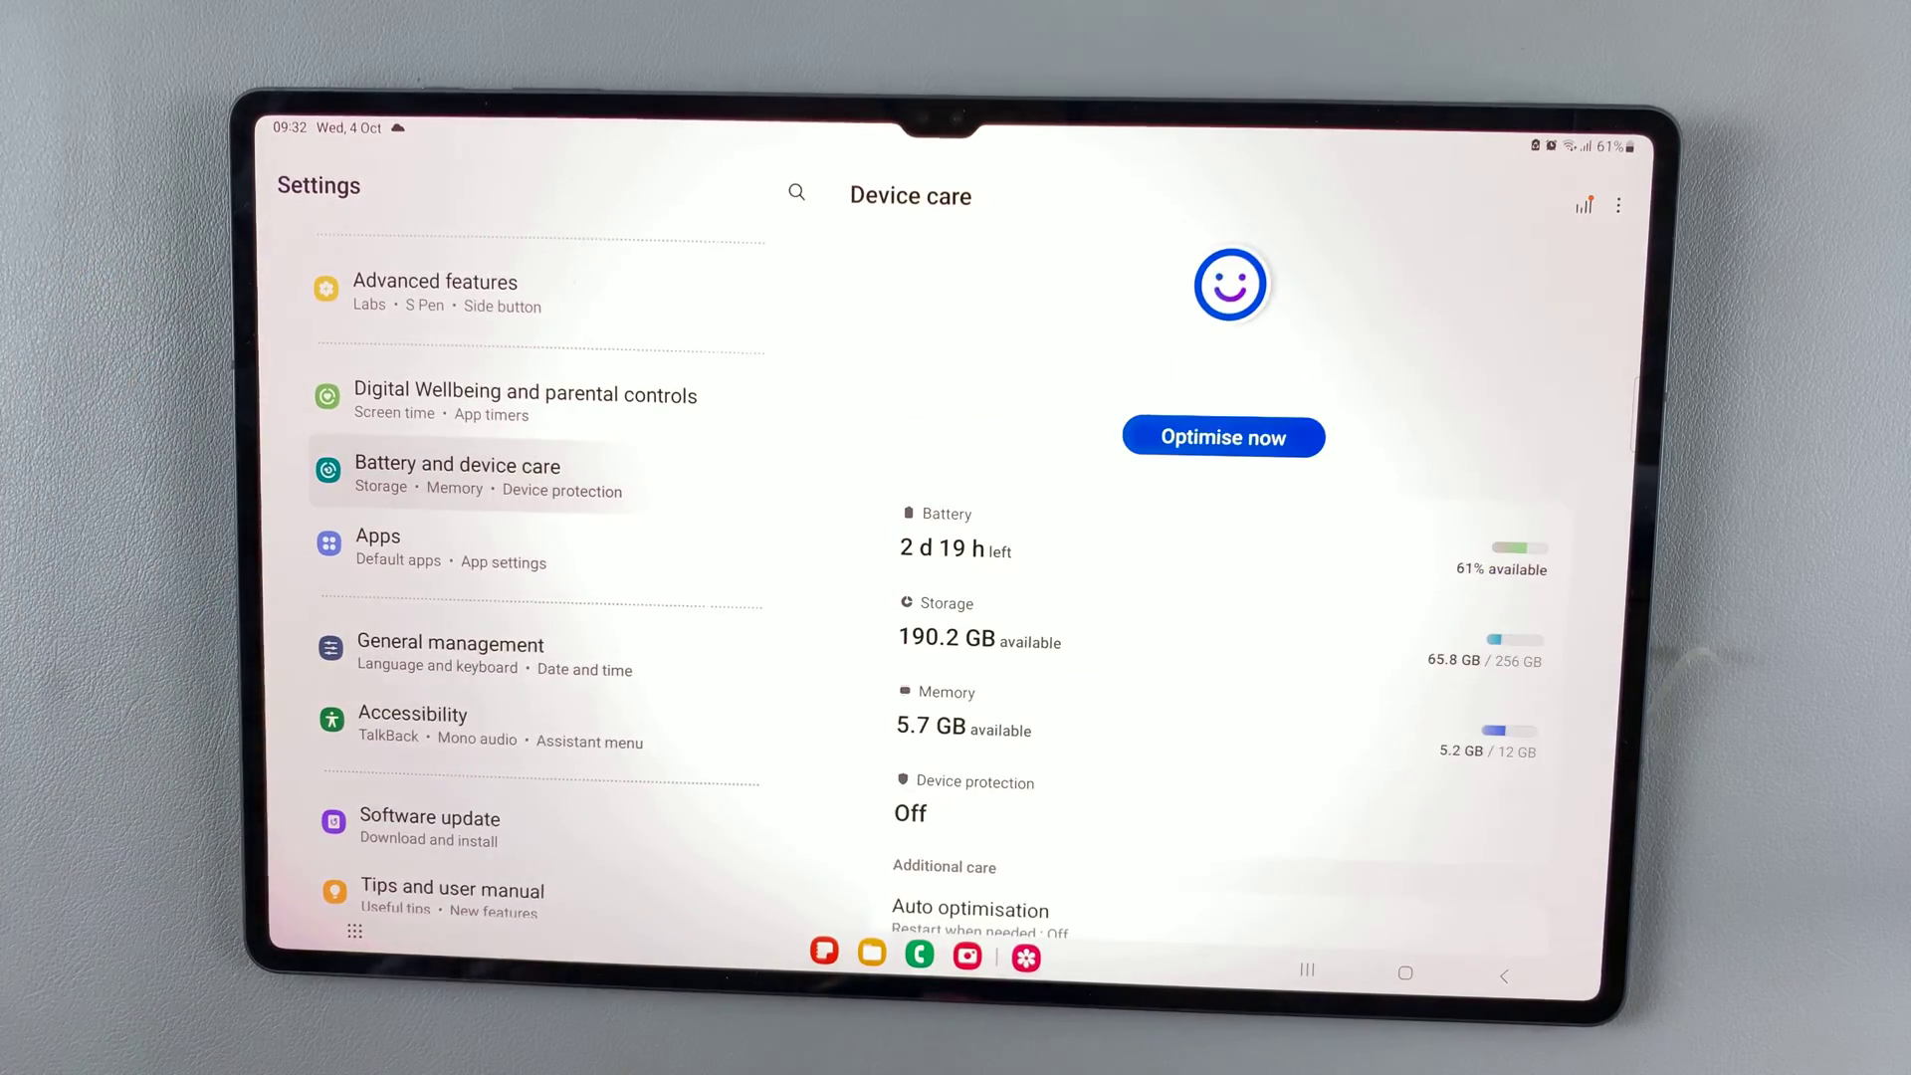
{"action": "scroll", "coordinate": [1224, 672], "scroll_direction": "down", "scroll_amount": 4}
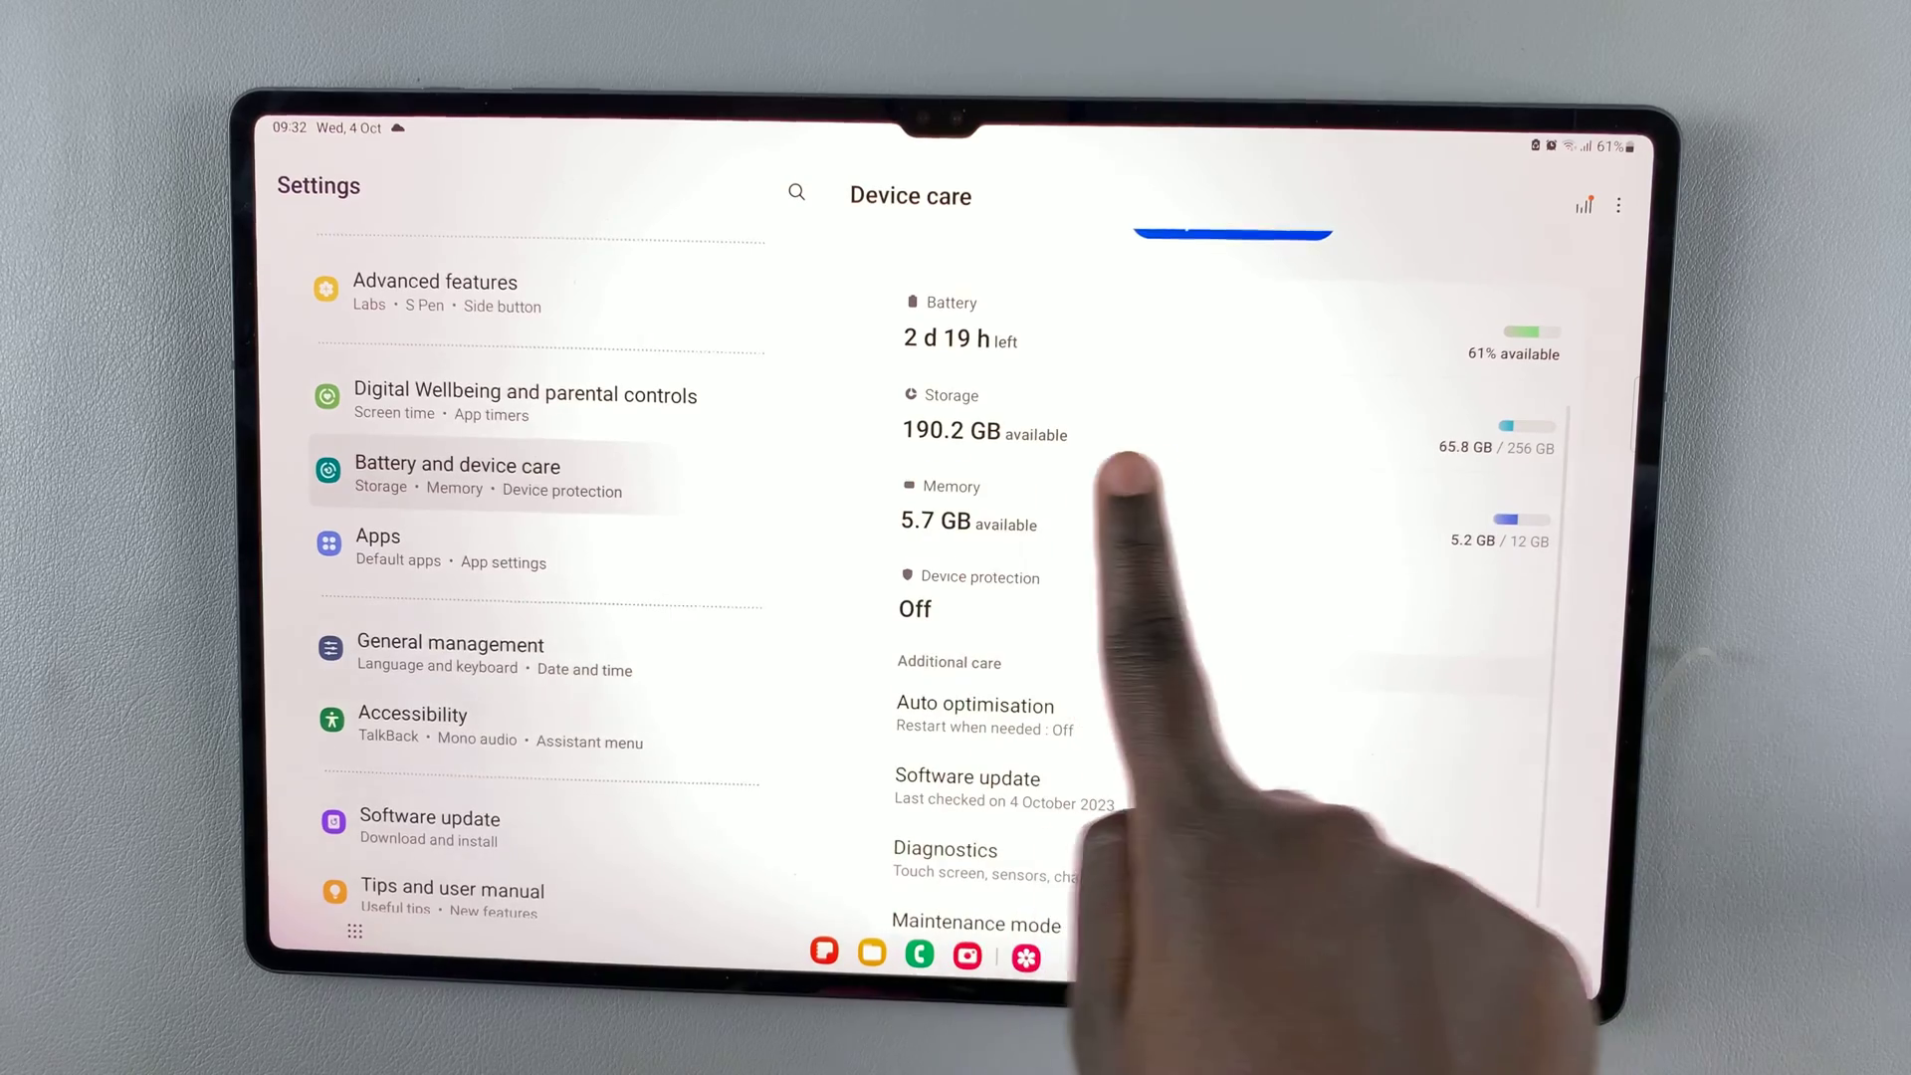
{"action": "left_click", "coordinate": [1179, 426]}
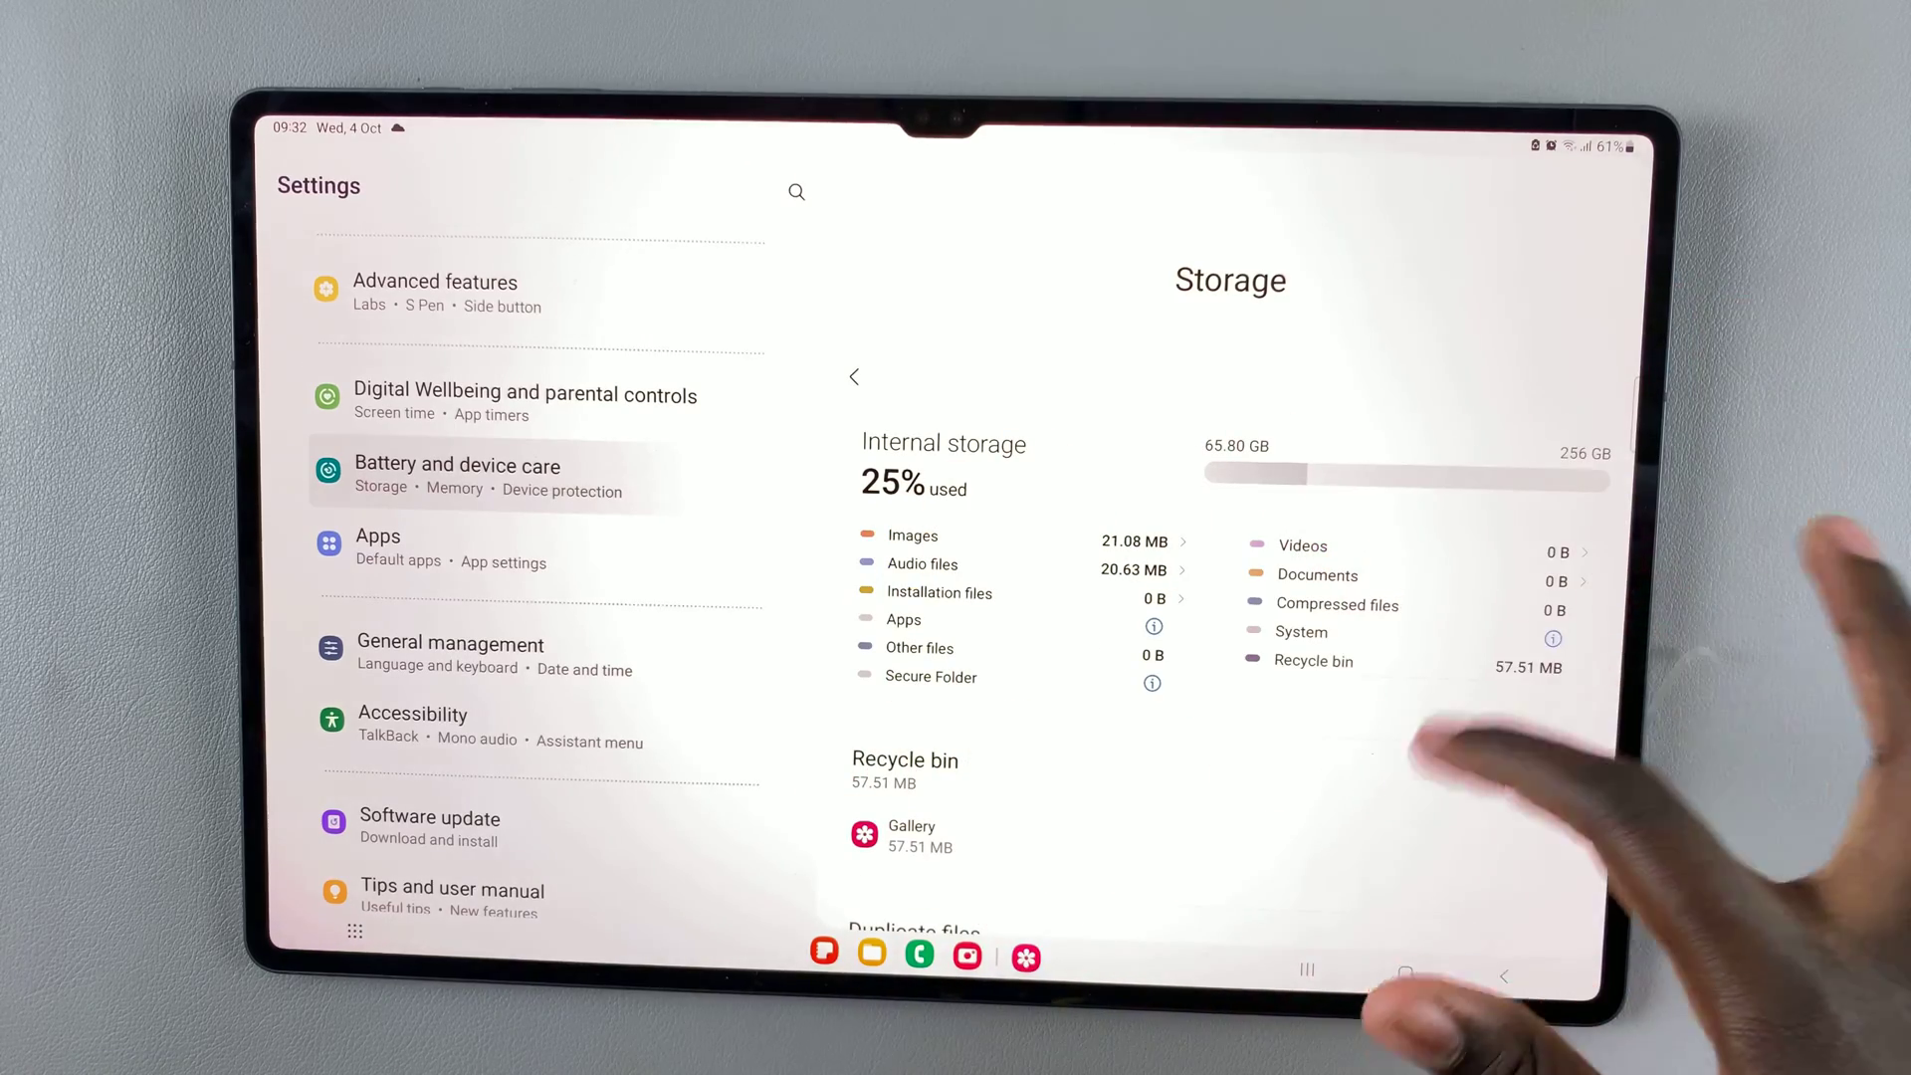
{"action": "scroll", "coordinate": [1418, 747], "scroll_direction": "down", "scroll_amount": 3}
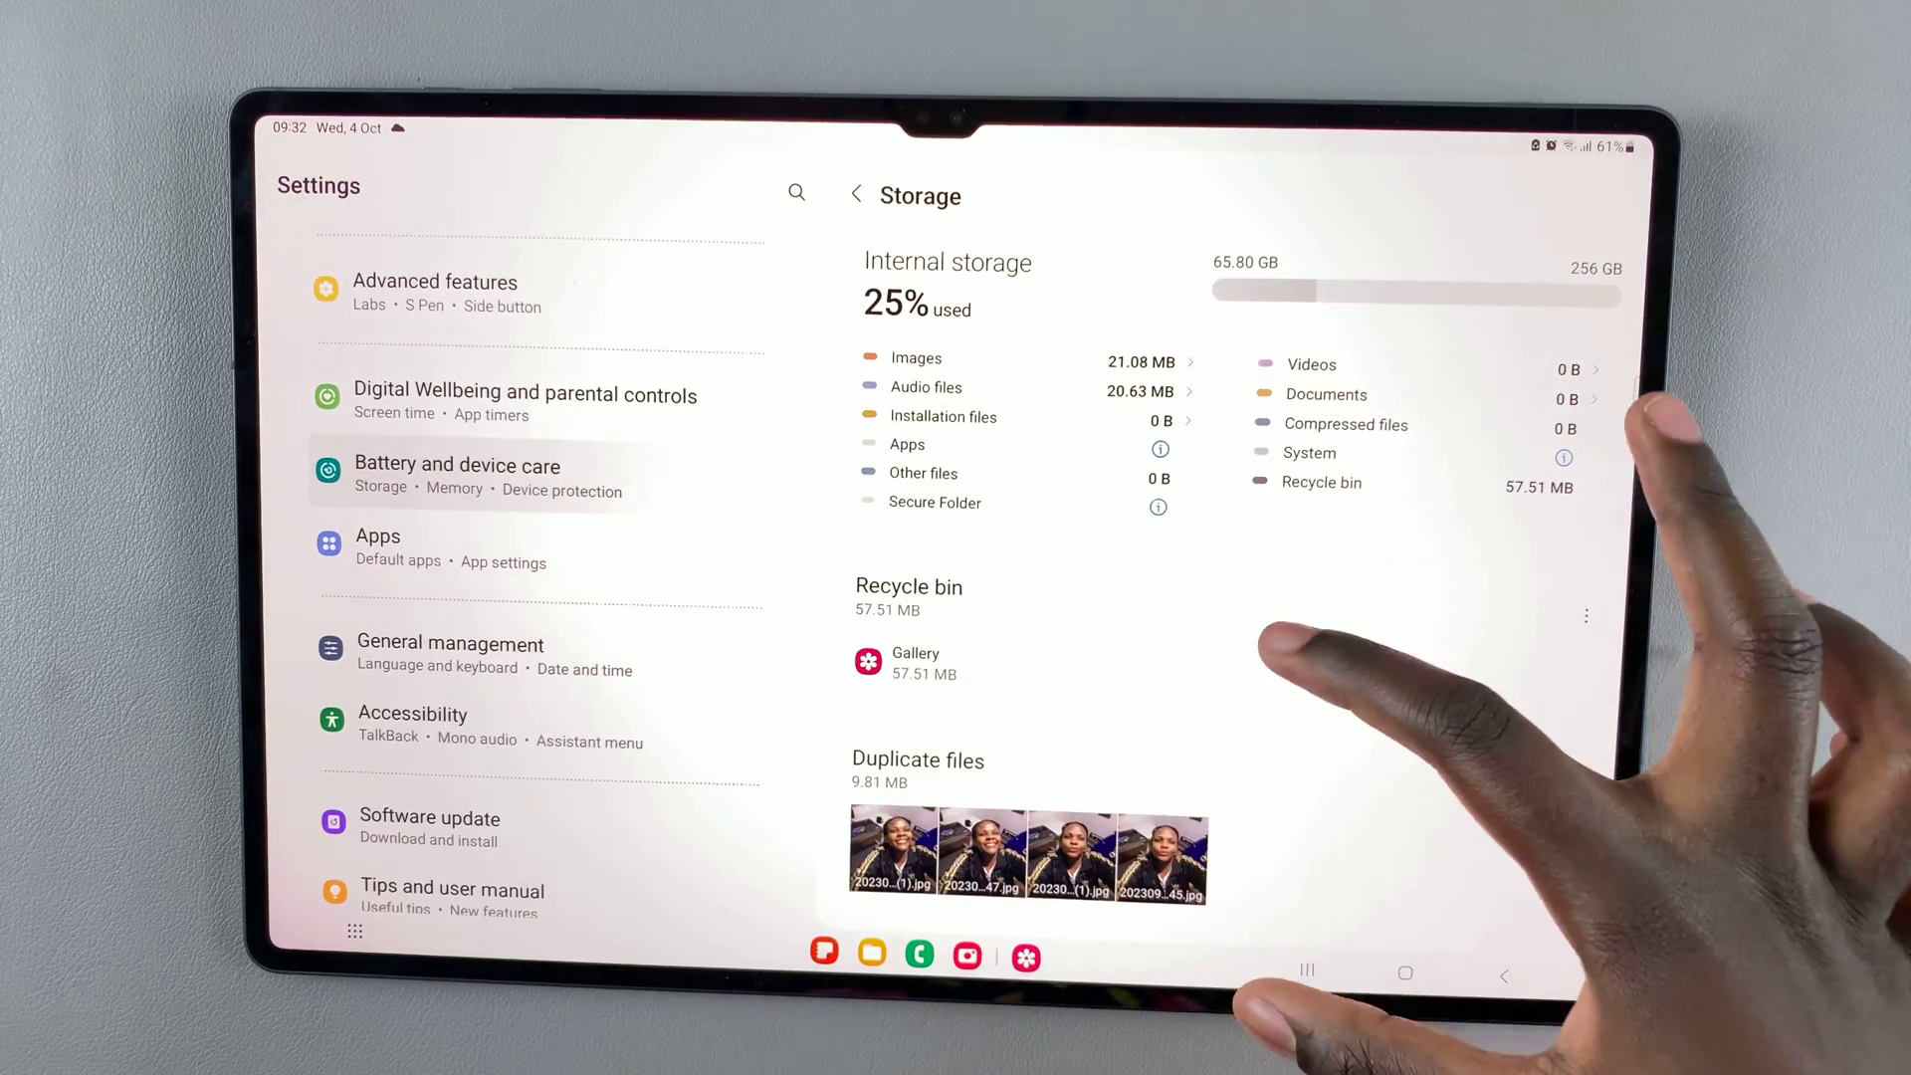
{"action": "scroll", "coordinate": [1419, 673], "scroll_direction": "up", "scroll_amount": 3}
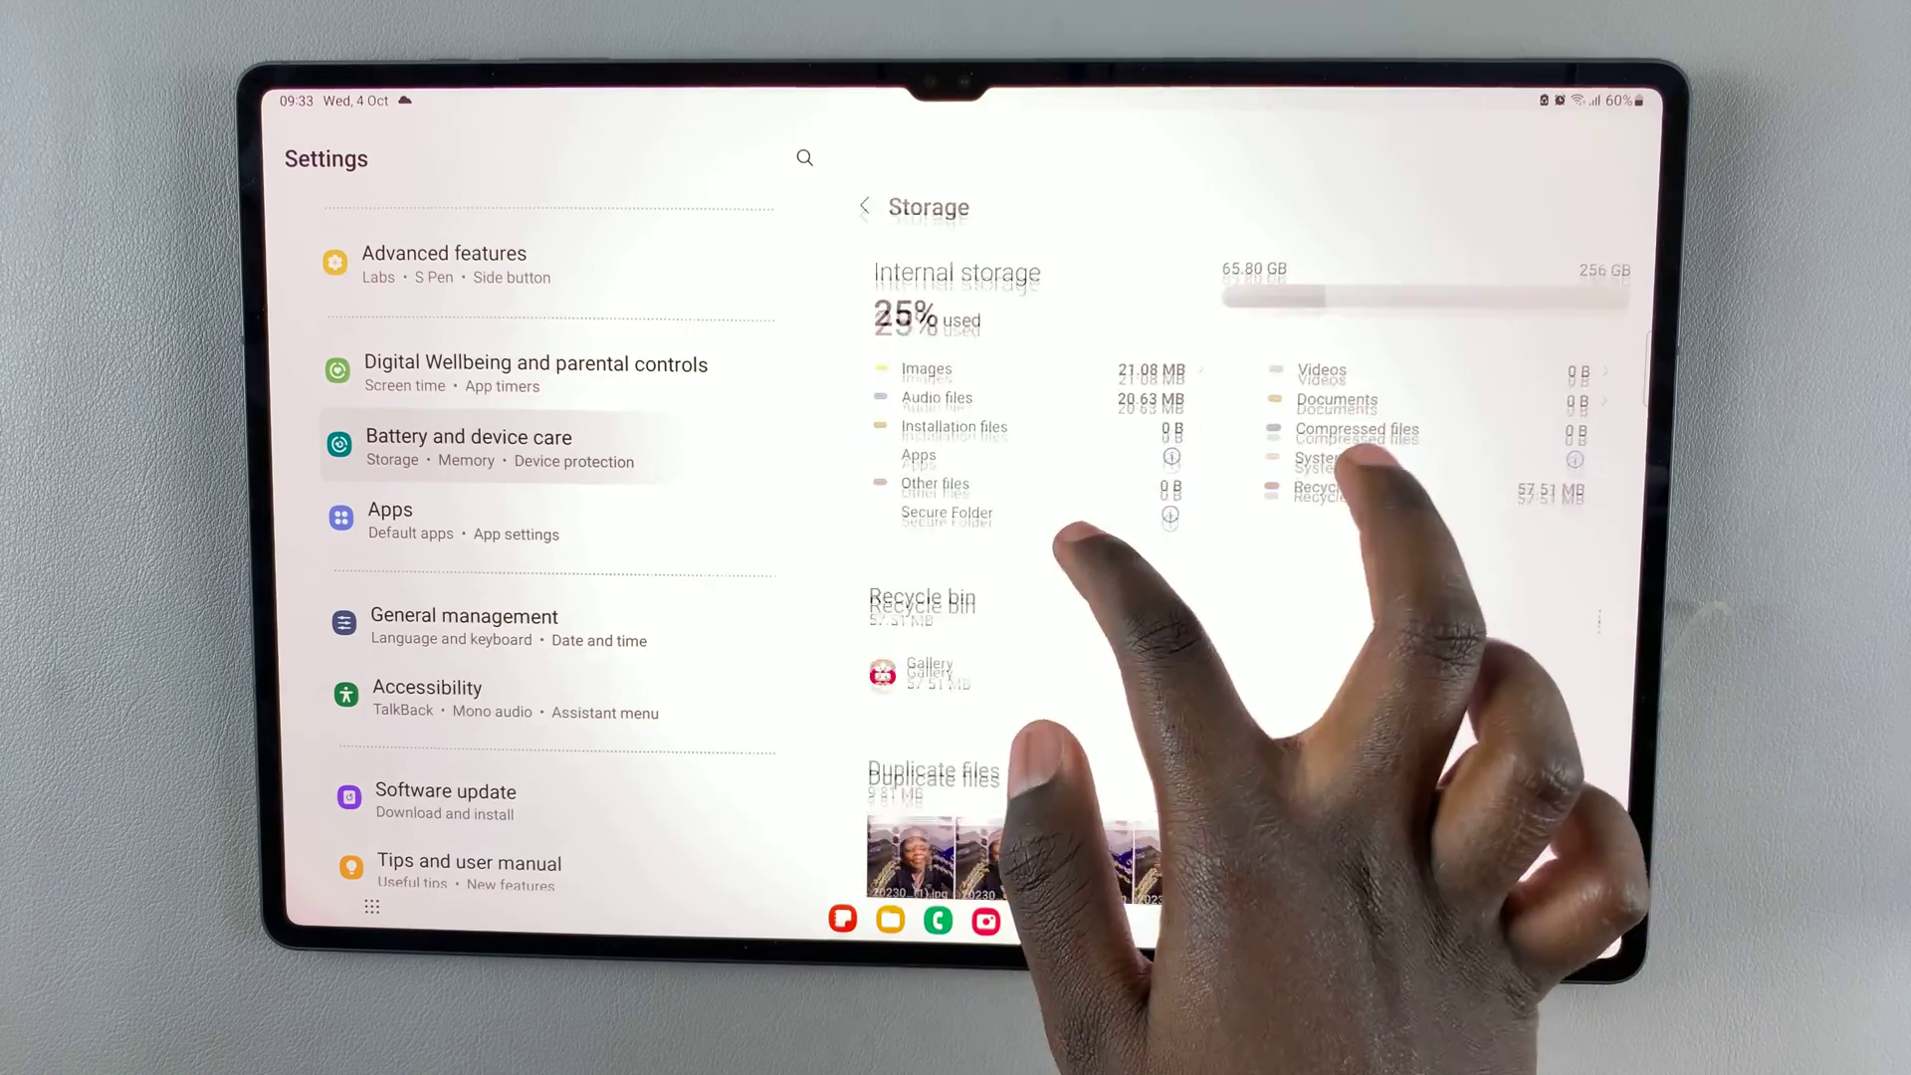
{"action": "scroll", "coordinate": [1270, 673], "scroll_direction": "down", "scroll_amount": 3}
{"action": "scroll", "coordinate": [1046, 597], "scroll_direction": "up", "scroll_amount": 3}
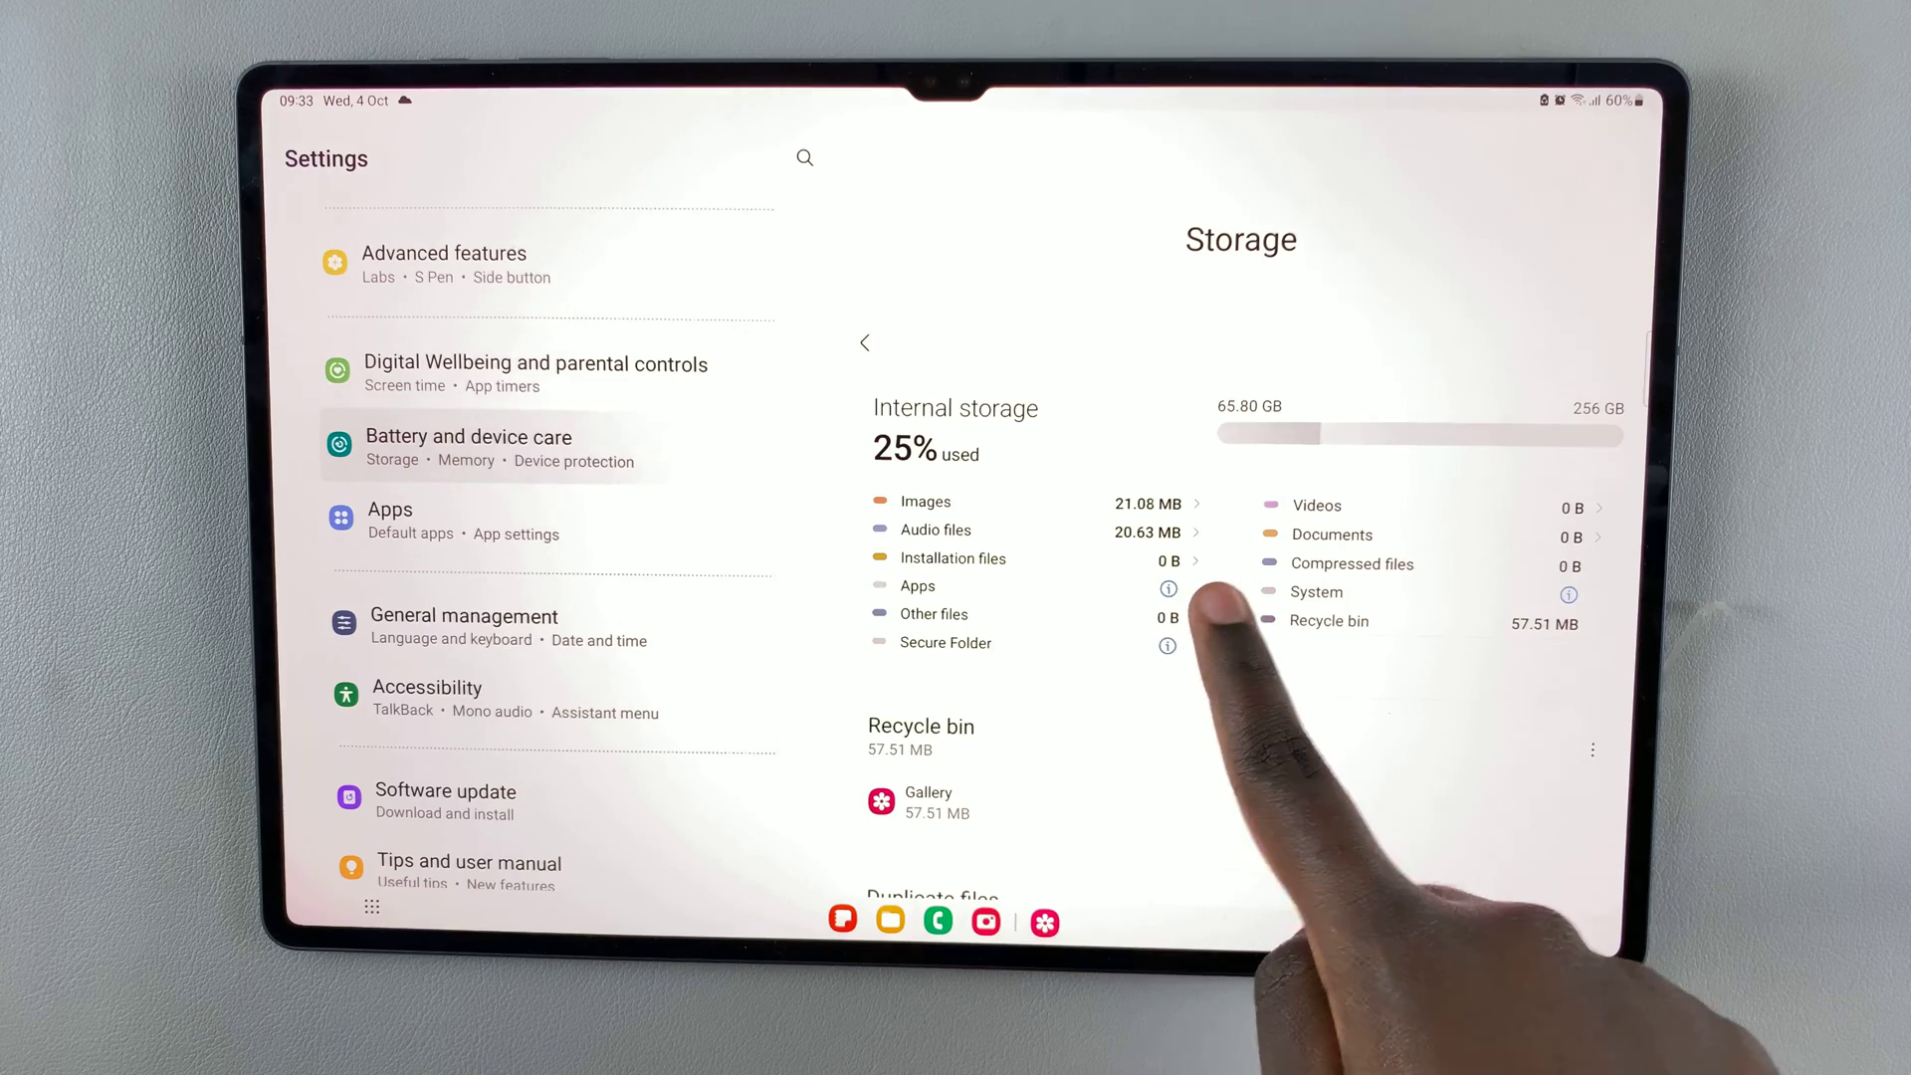
{"action": "left_click_drag", "start_coordinate": [1067, 747], "coordinate": [1067, 567]}
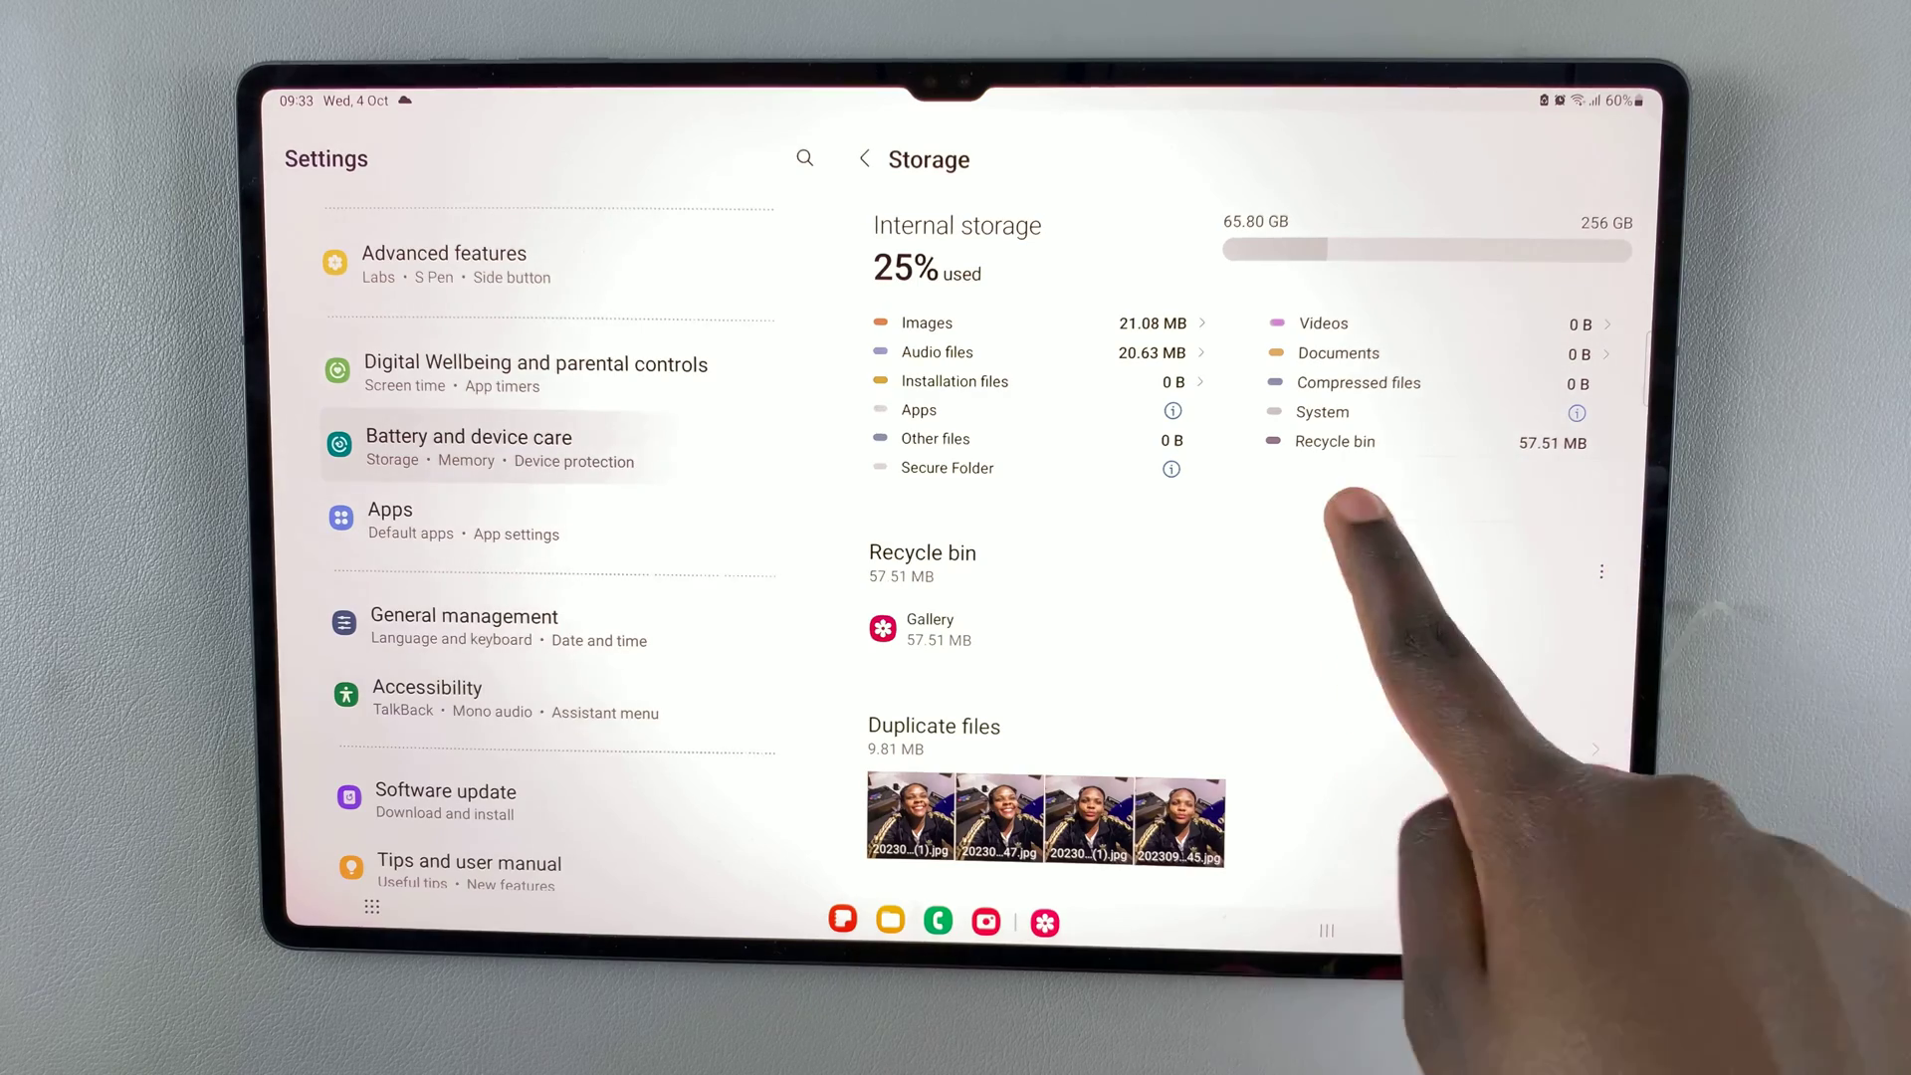
Scroll through the Storage page, then go back to the home screen
{"action": "left_click_drag", "start_coordinate": [1352, 597], "coordinate": [1350, 778]}
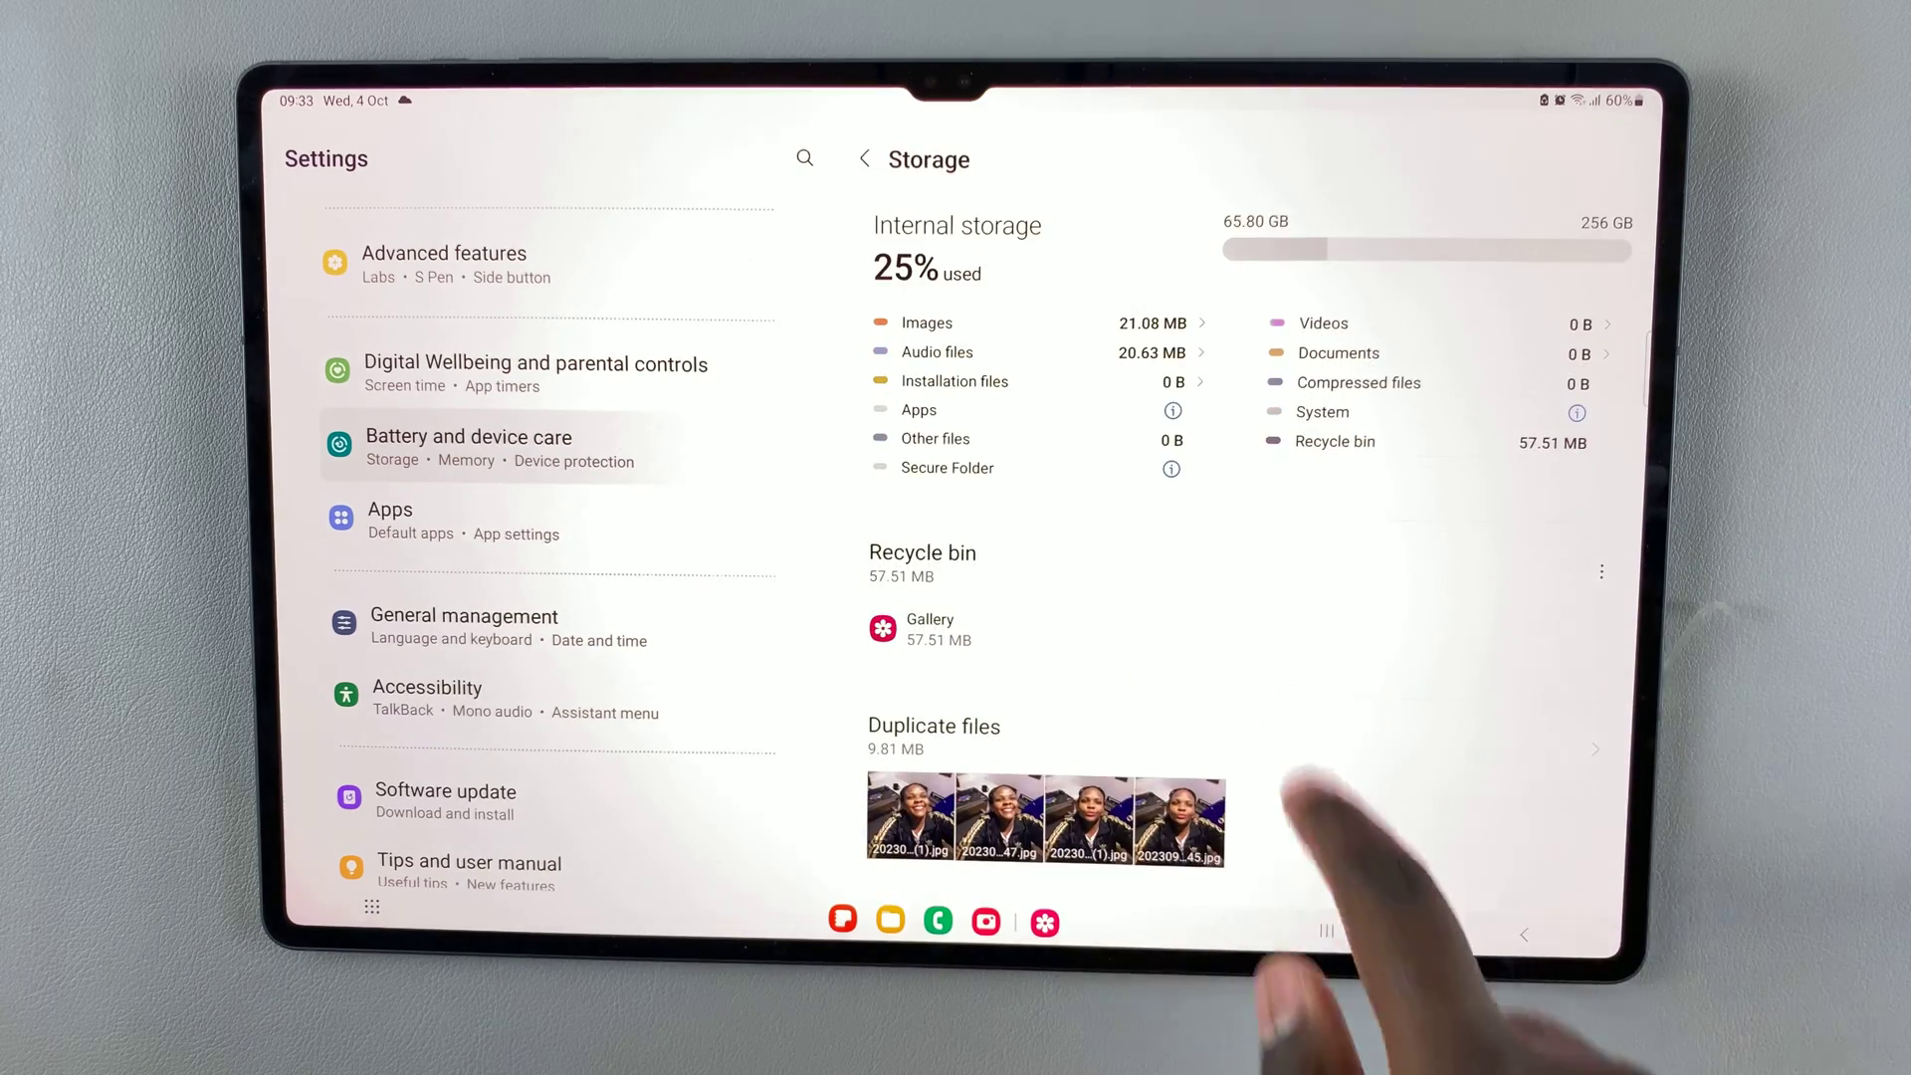
{"action": "left_click_drag", "start_coordinate": [1351, 628], "coordinate": [1351, 837]}
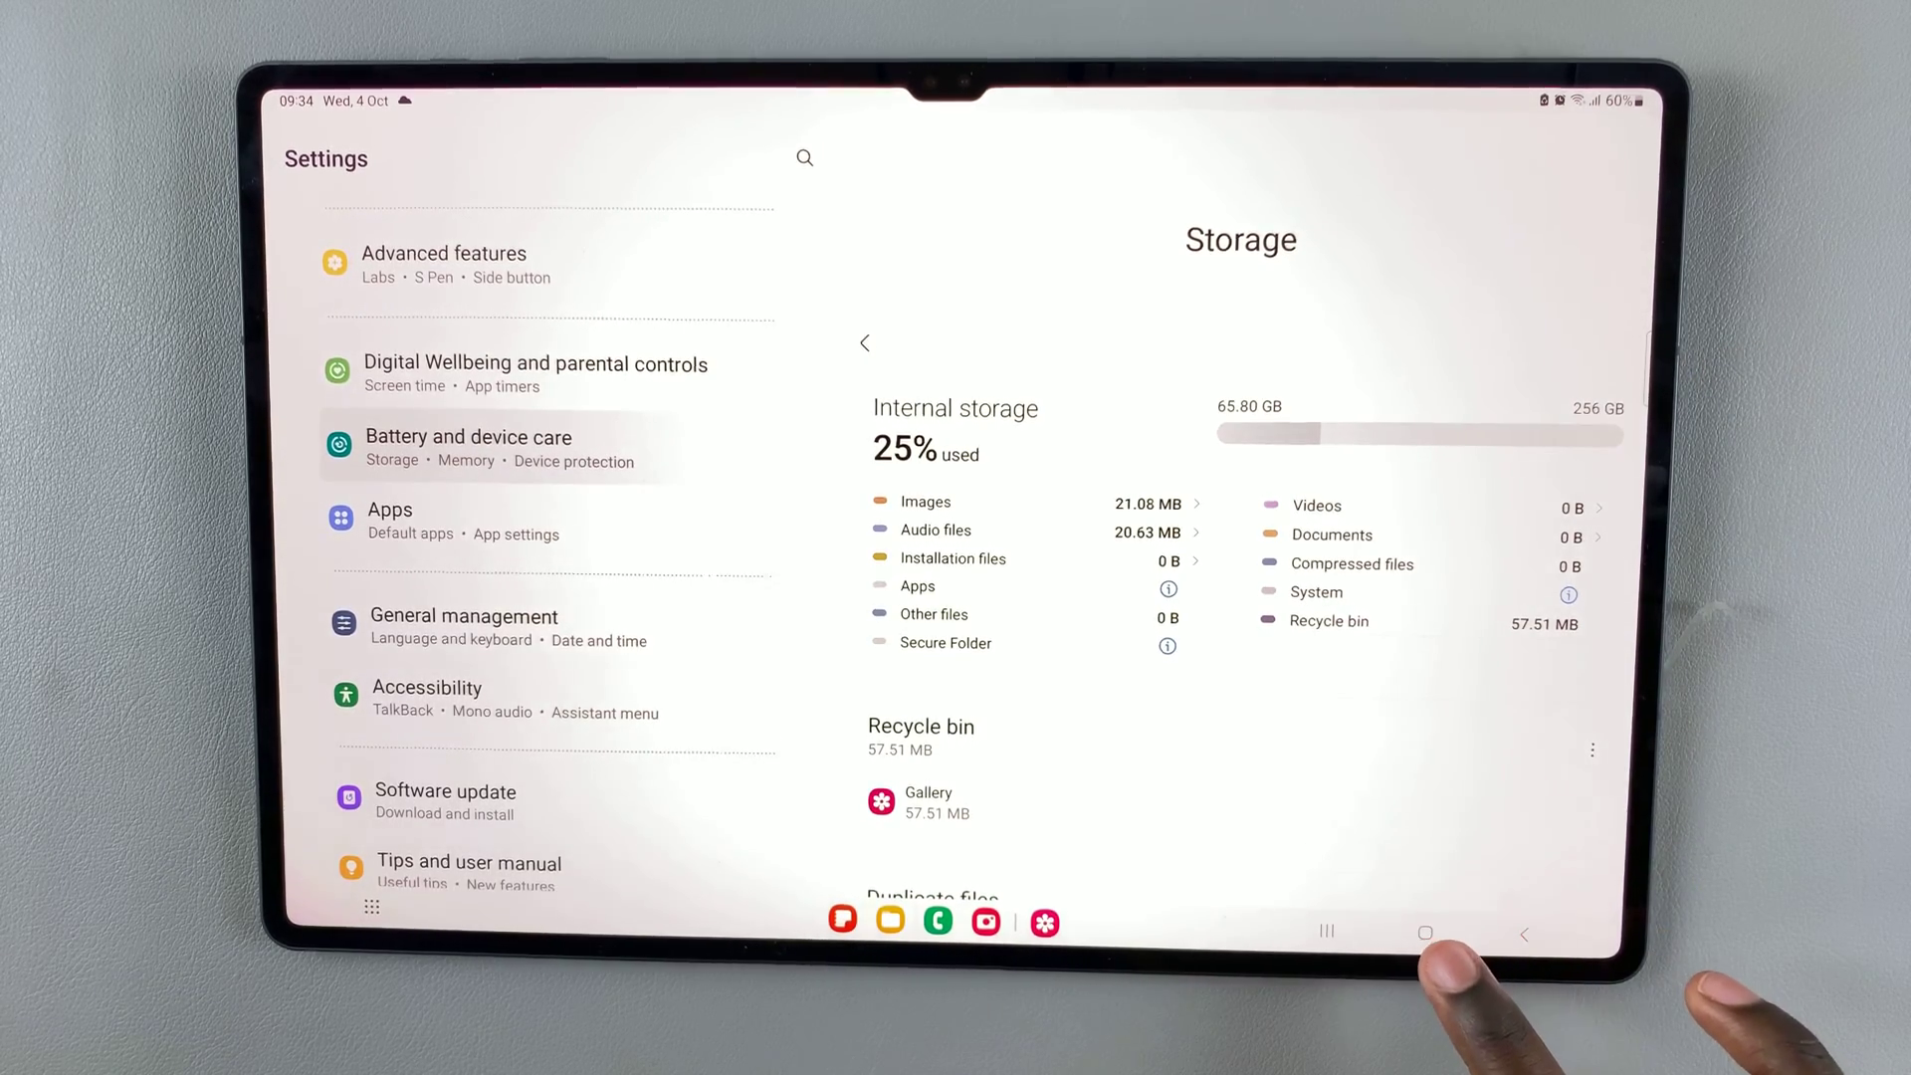
{"action": "left_click", "coordinate": [1426, 932]}
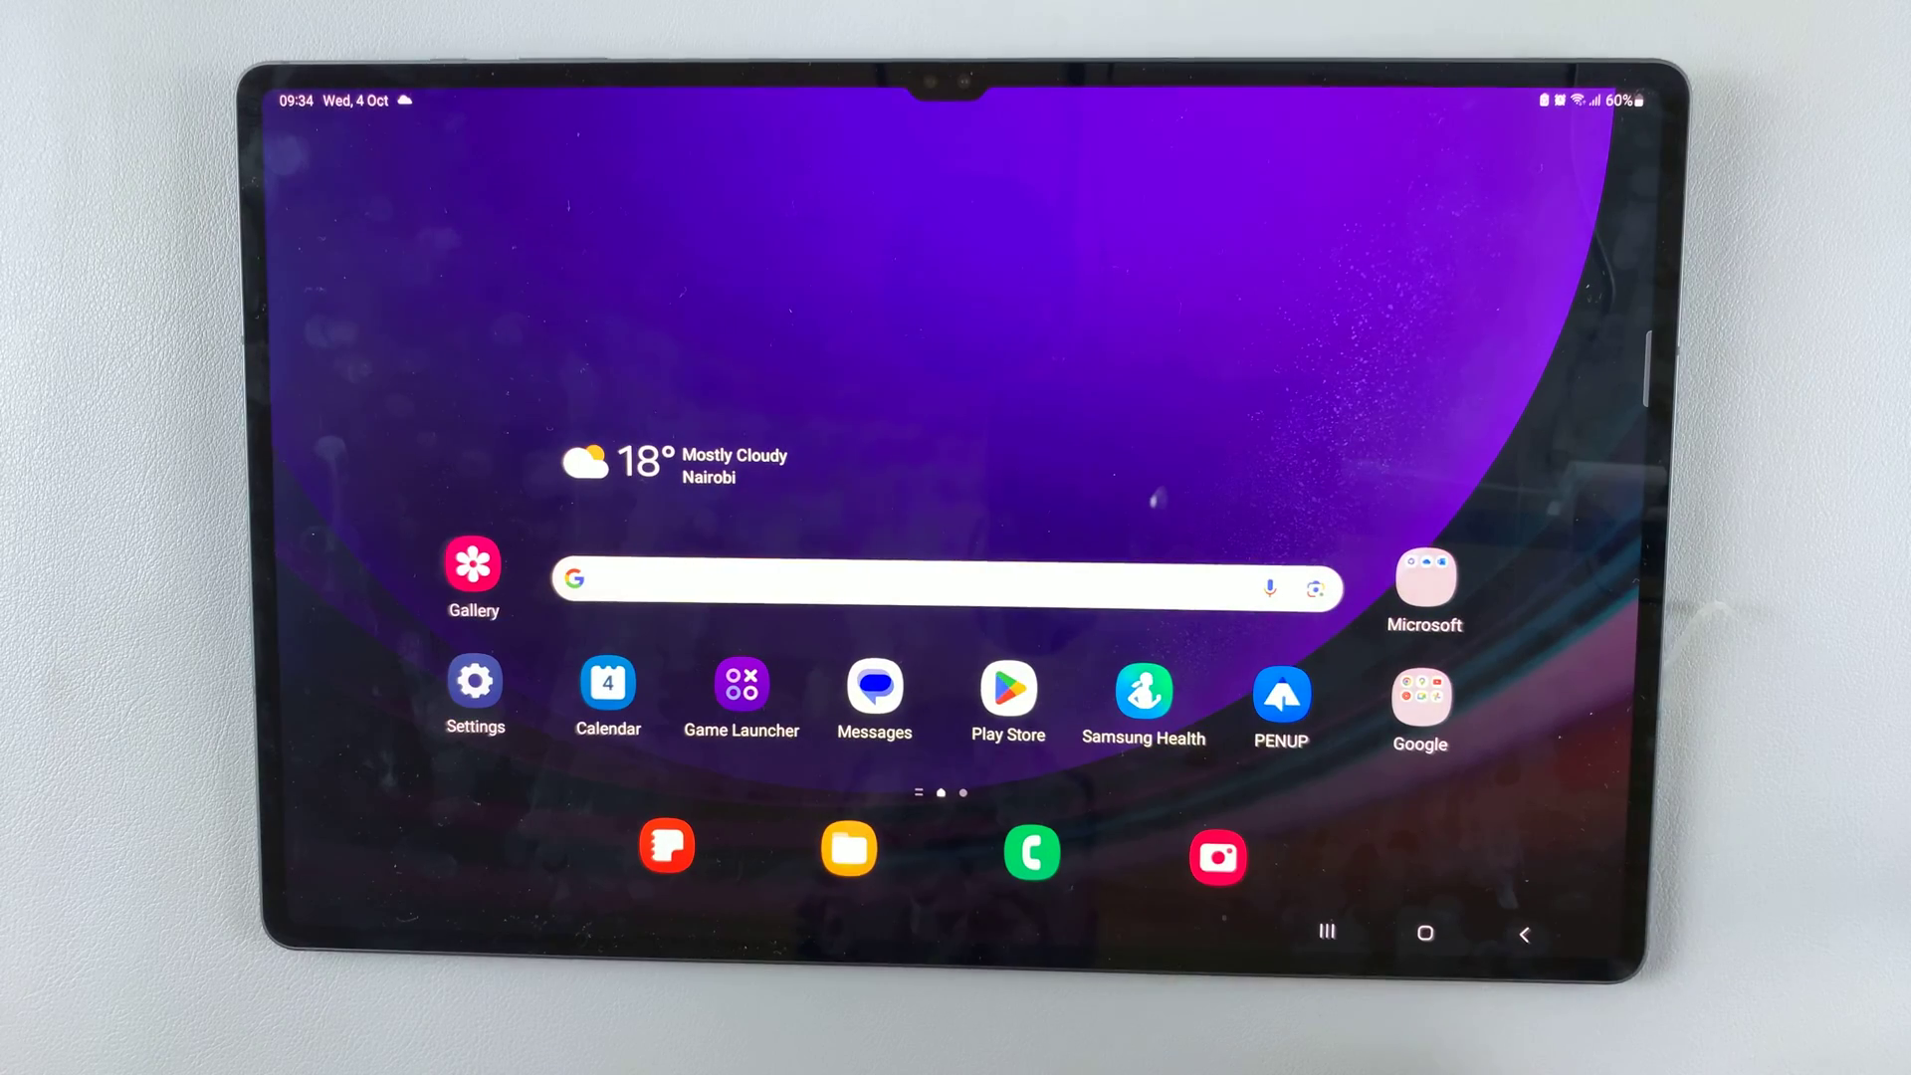